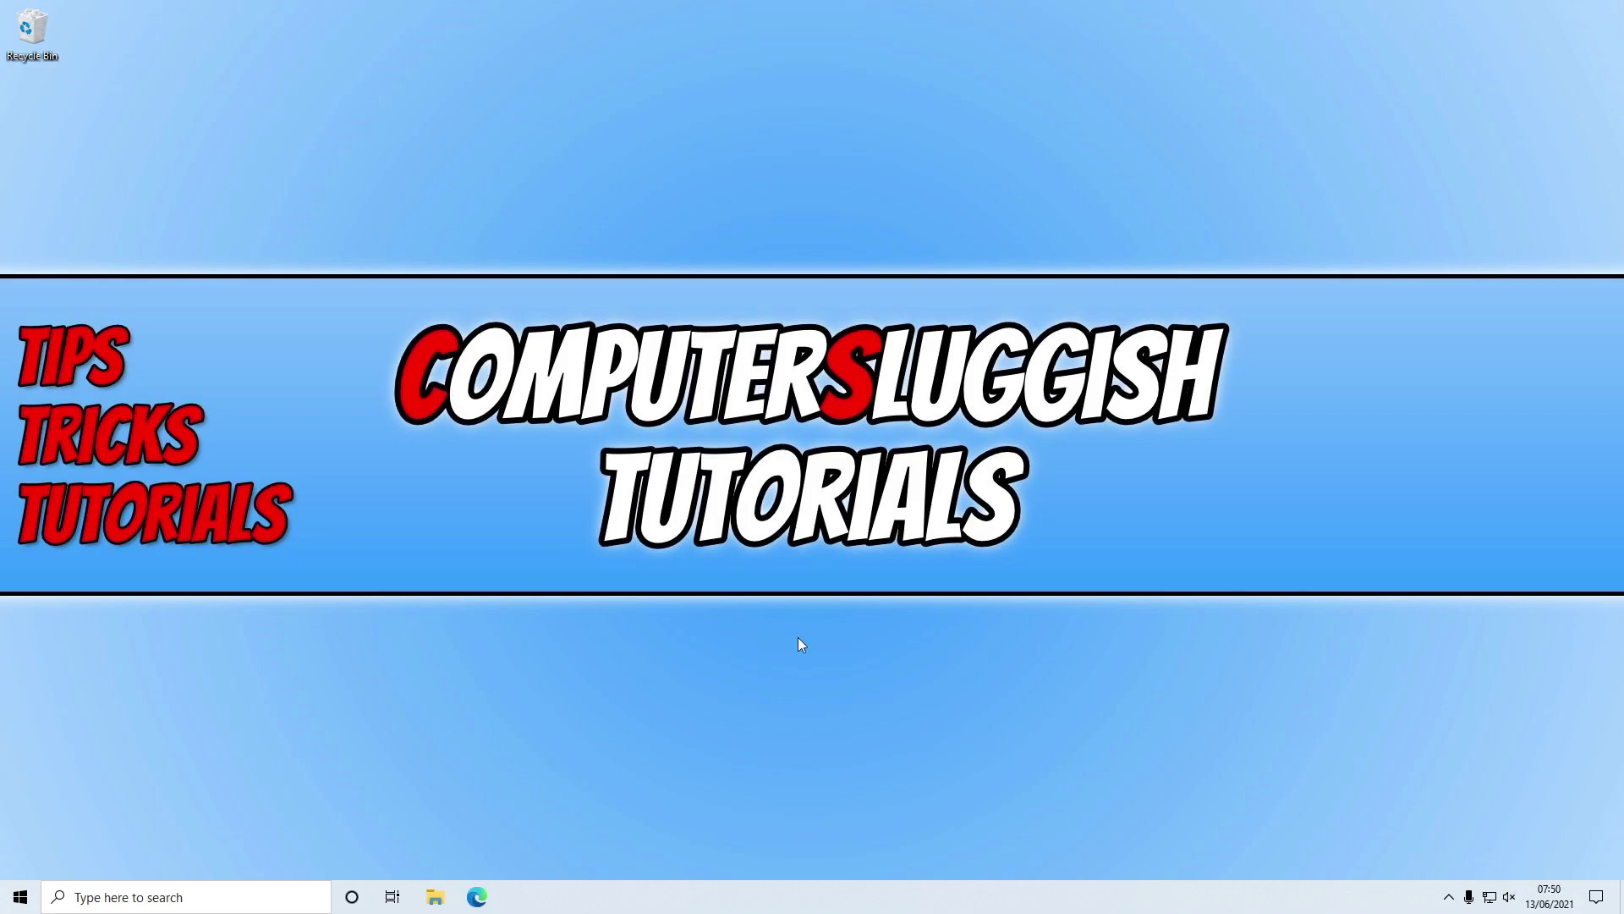
- Open Personalise from the desktop context menu and go to the Colours page
right_click(657, 629)
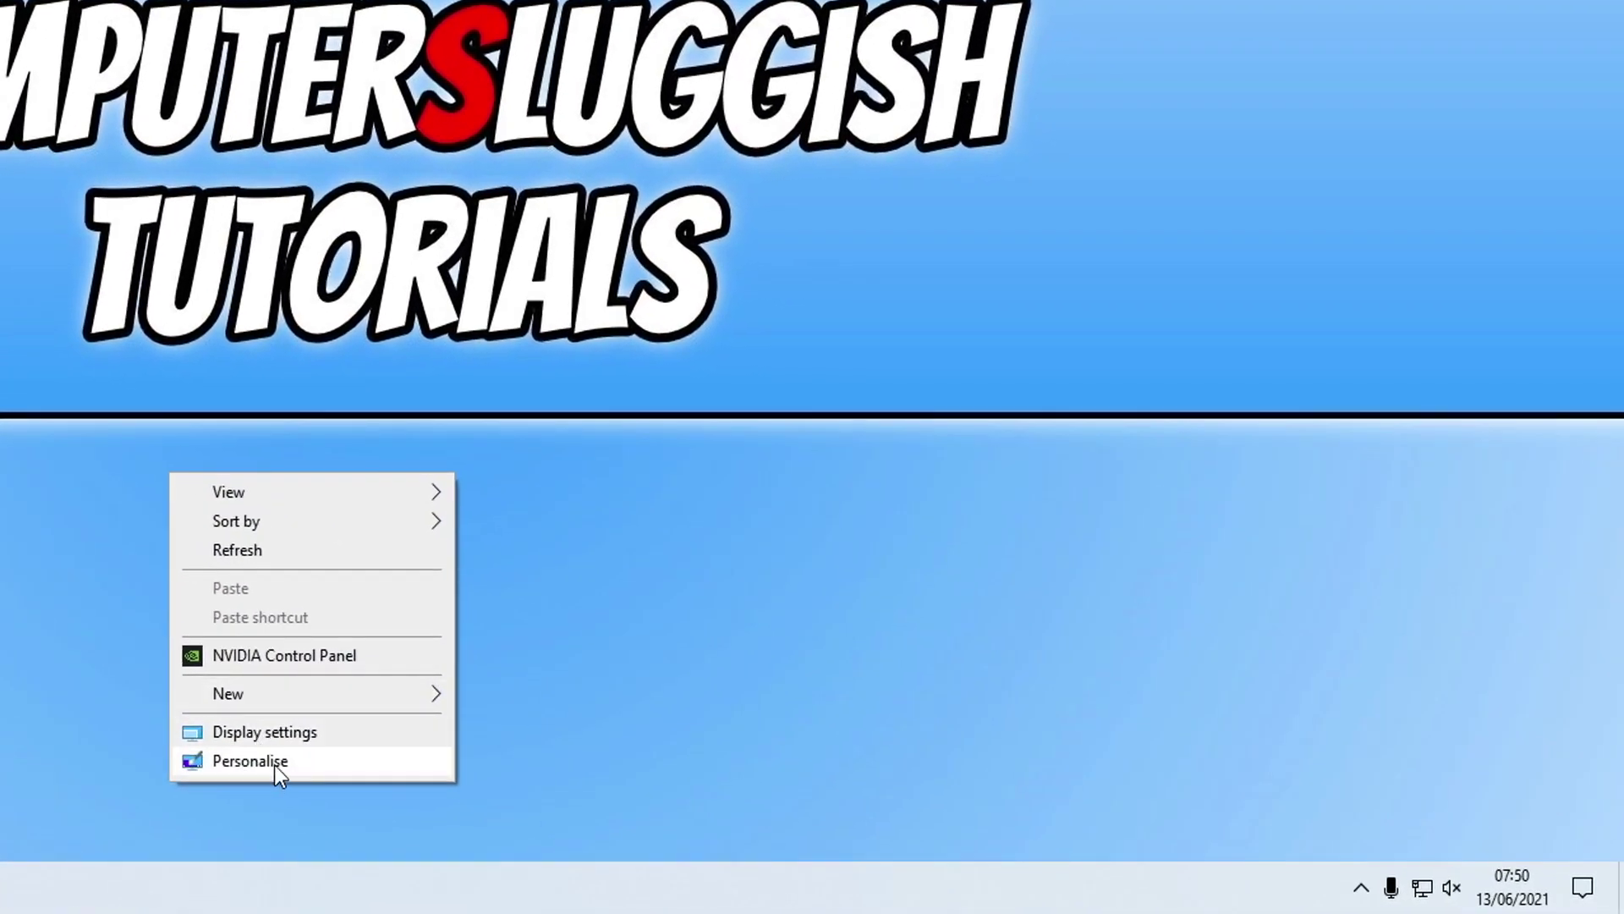
click(275, 765)
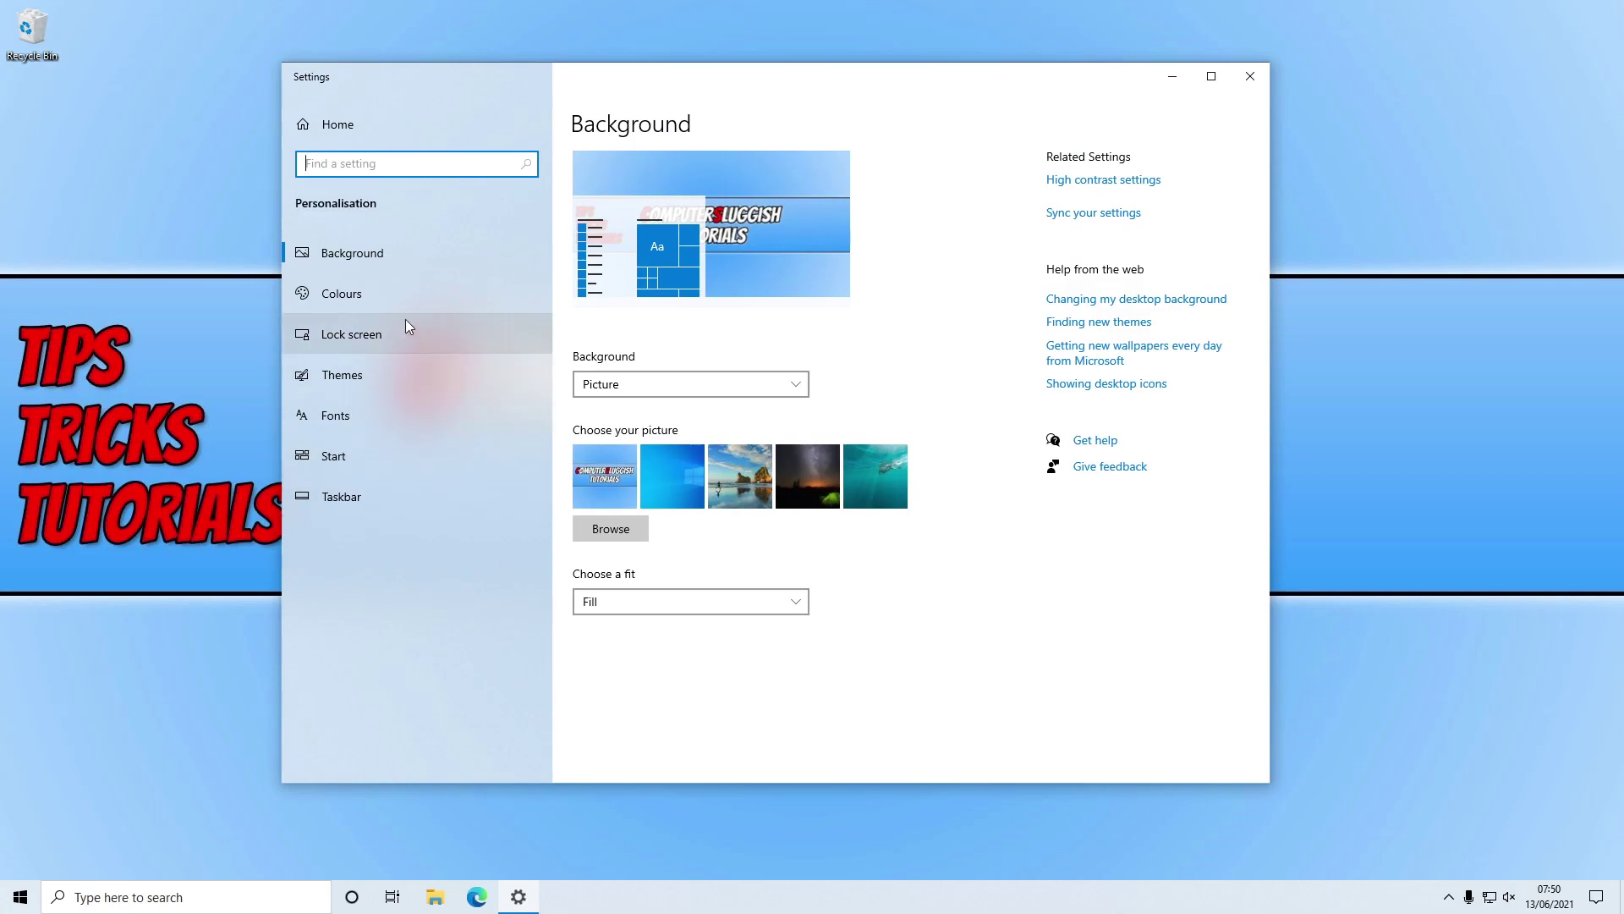
click(362, 301)
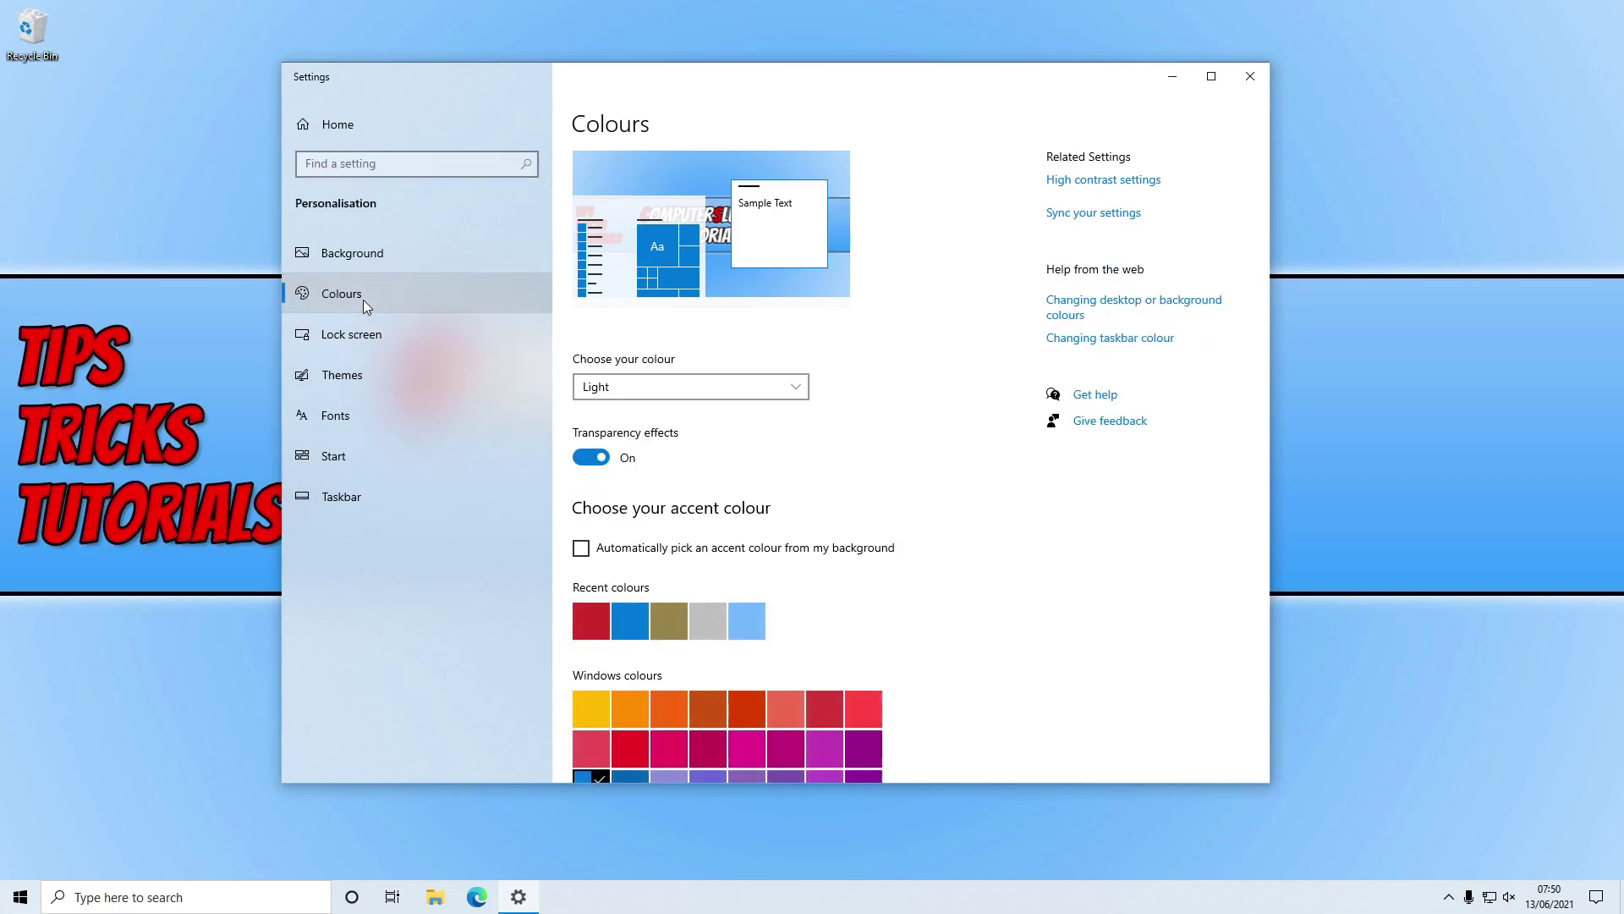
- Choose the Custom colour mode with dark Windows mode and transparency effects off
click(797, 390)
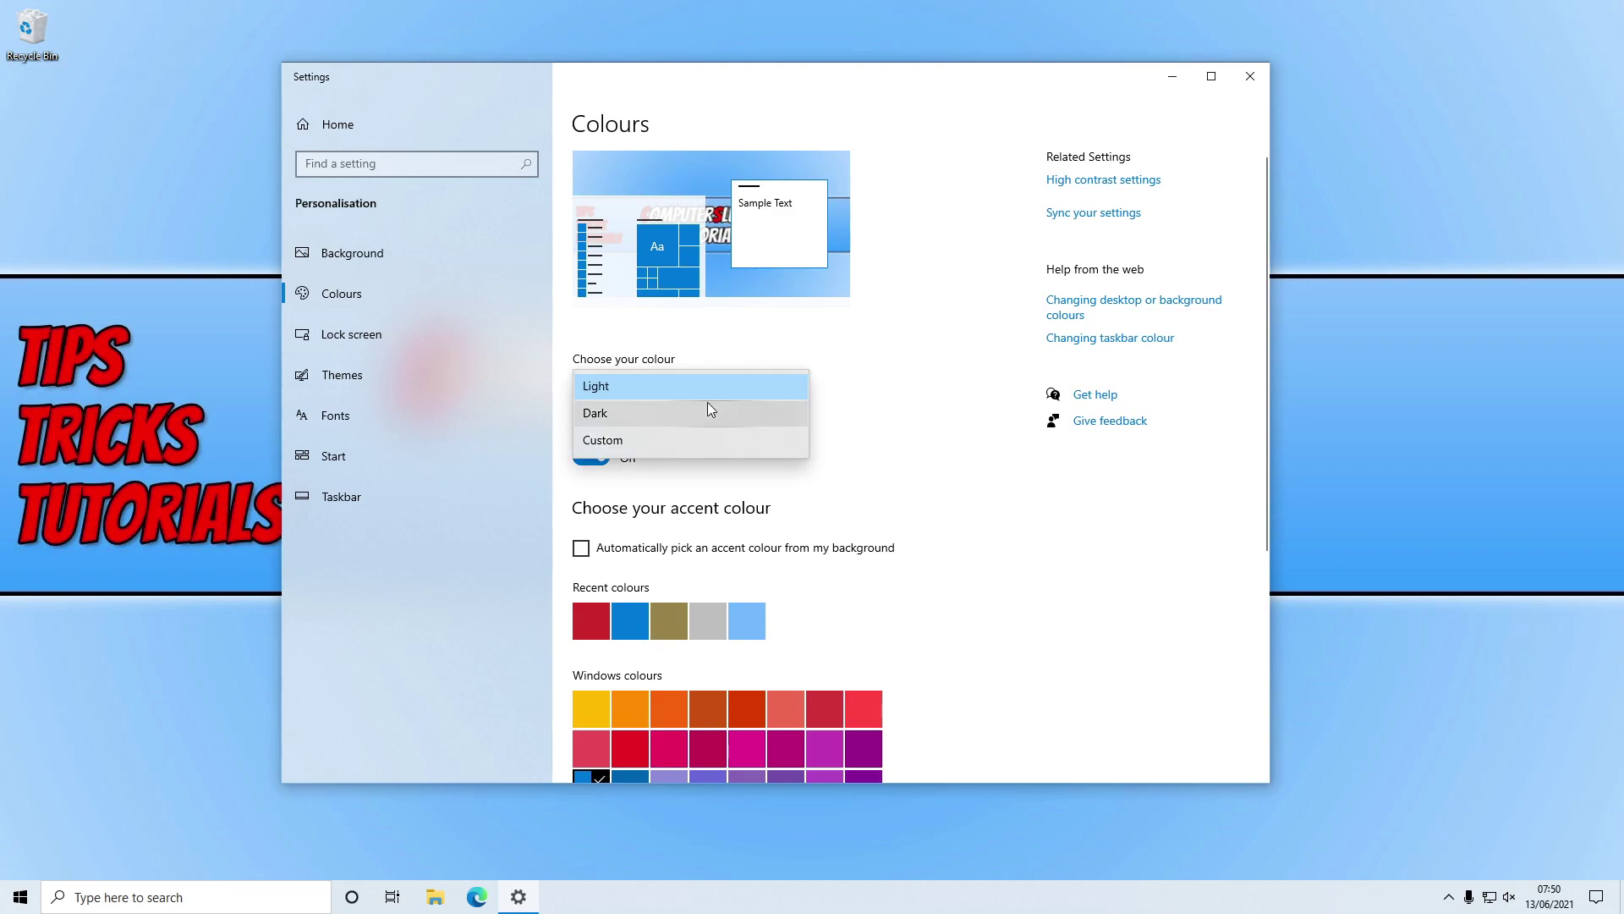
click(612, 445)
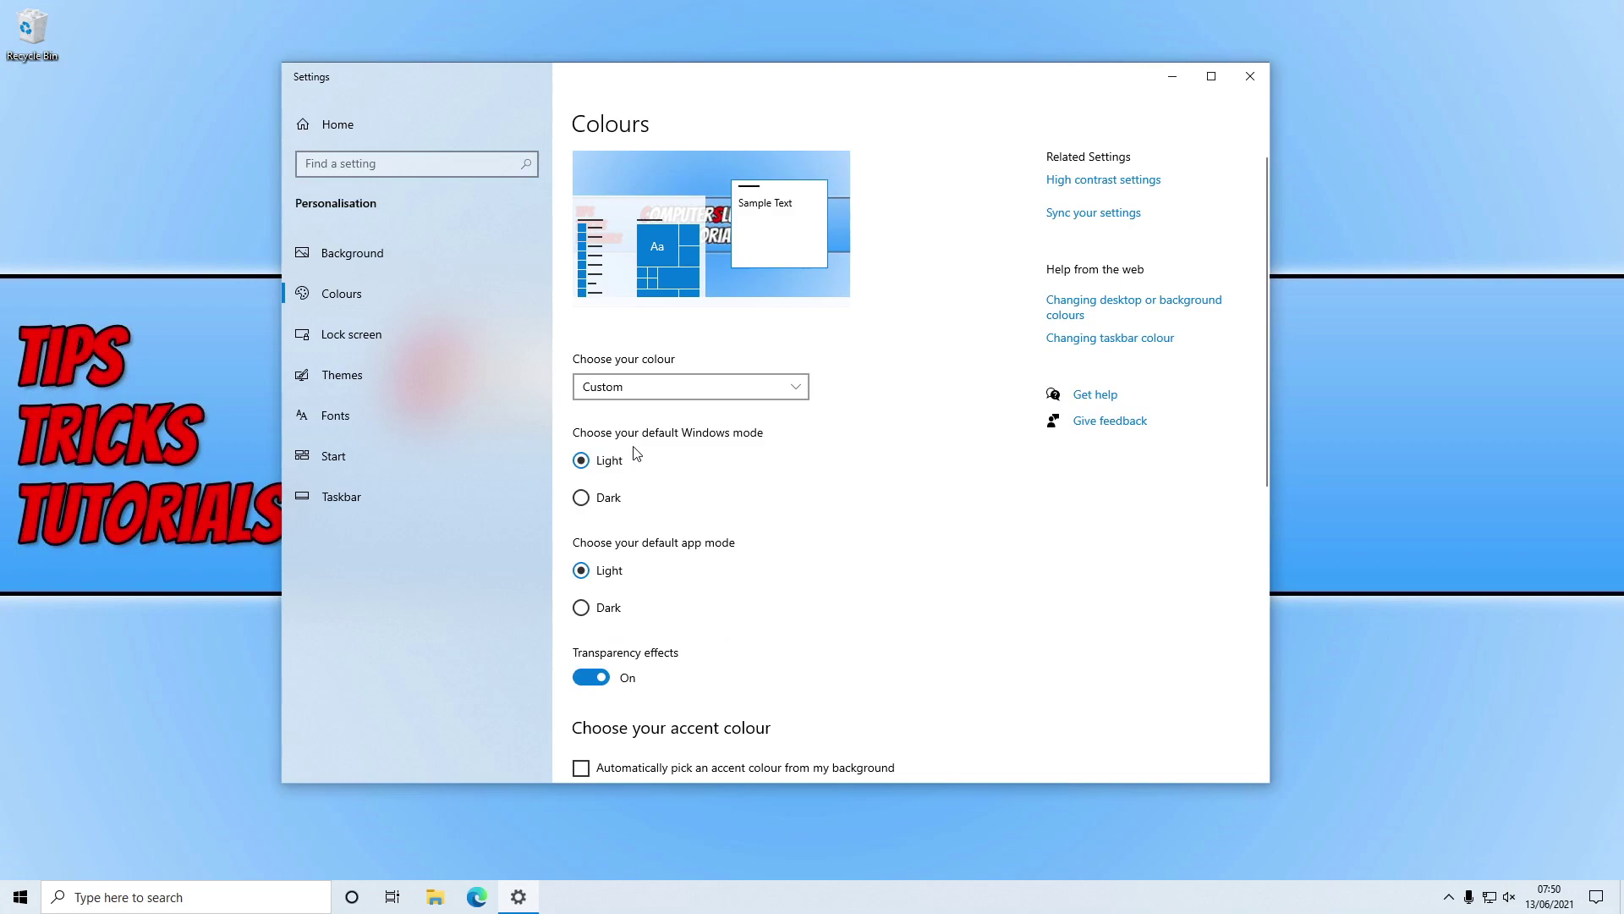
click(583, 498)
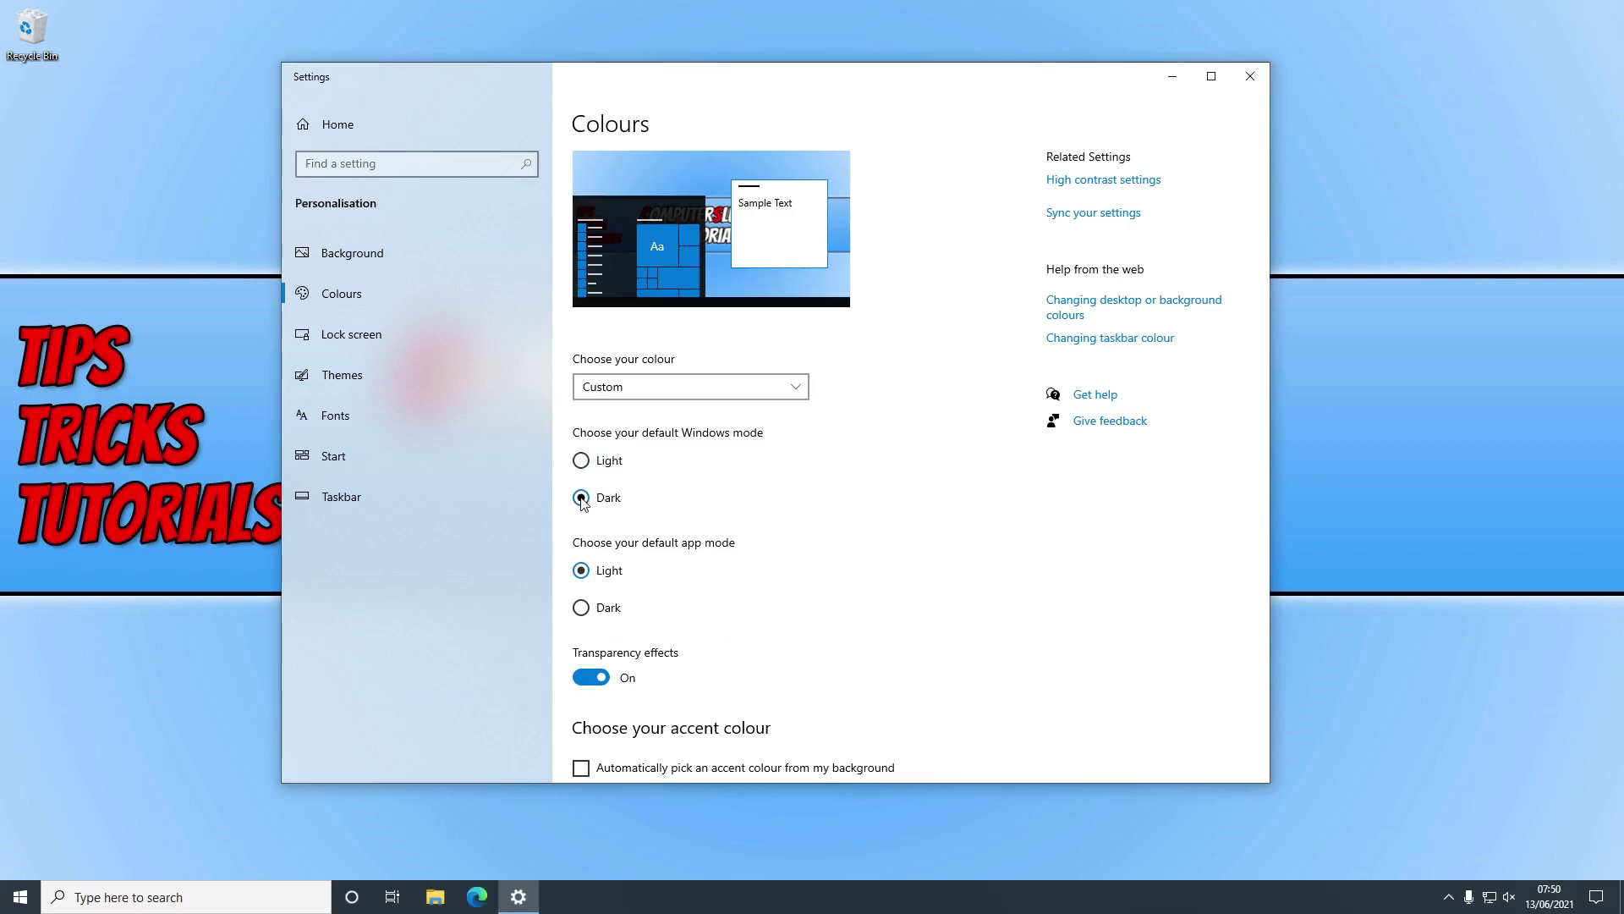
scroll(761, 534, down, 2)
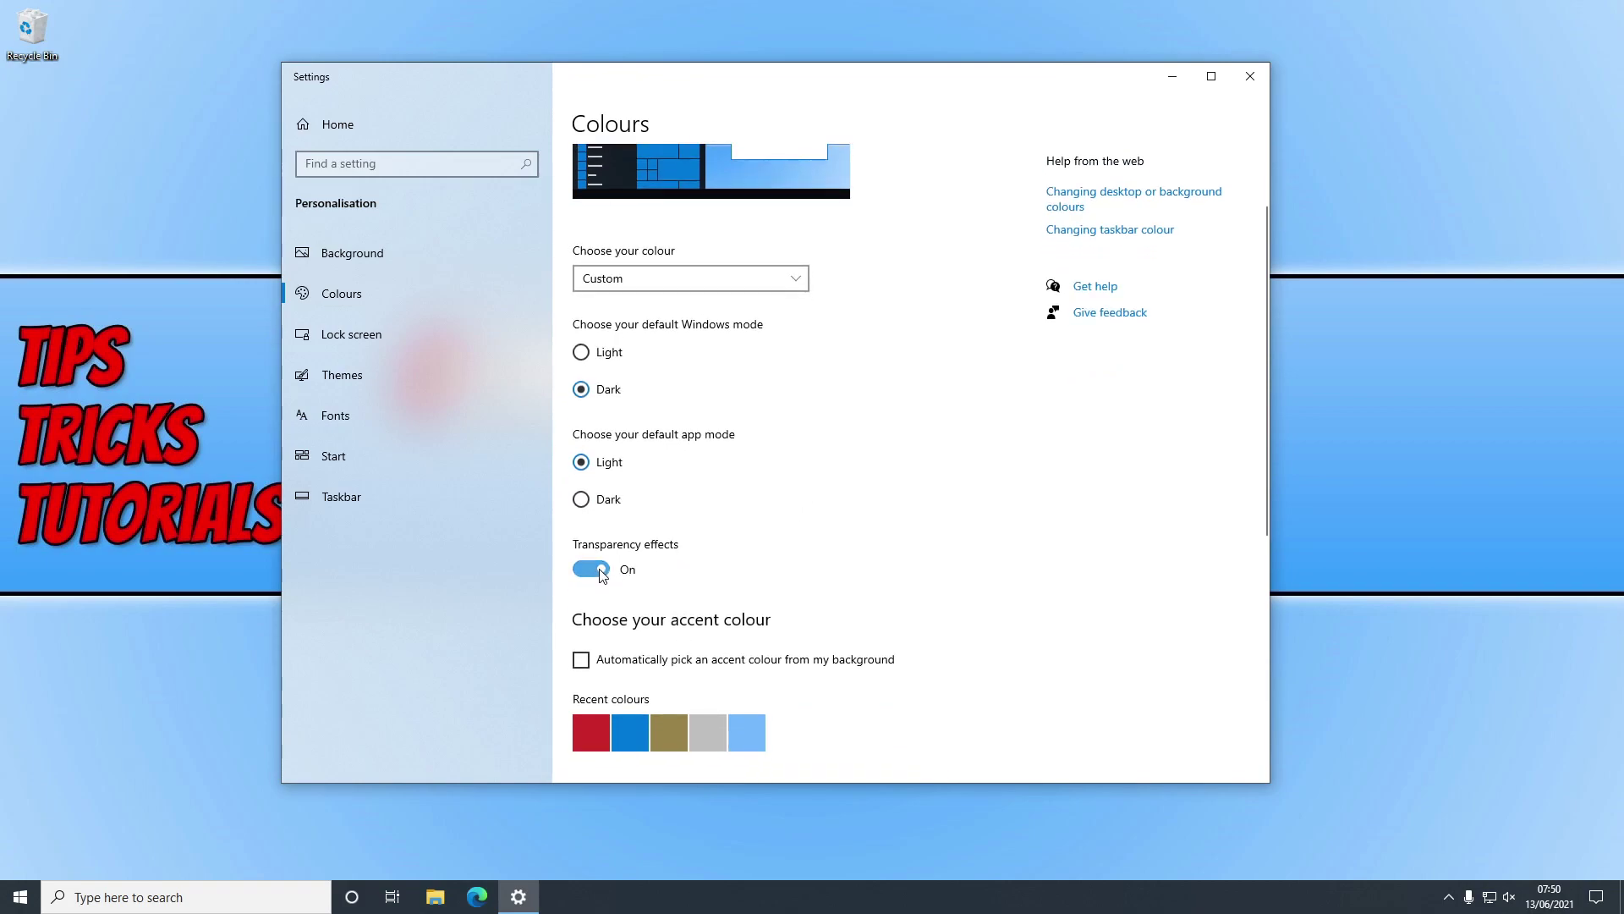
click(602, 570)
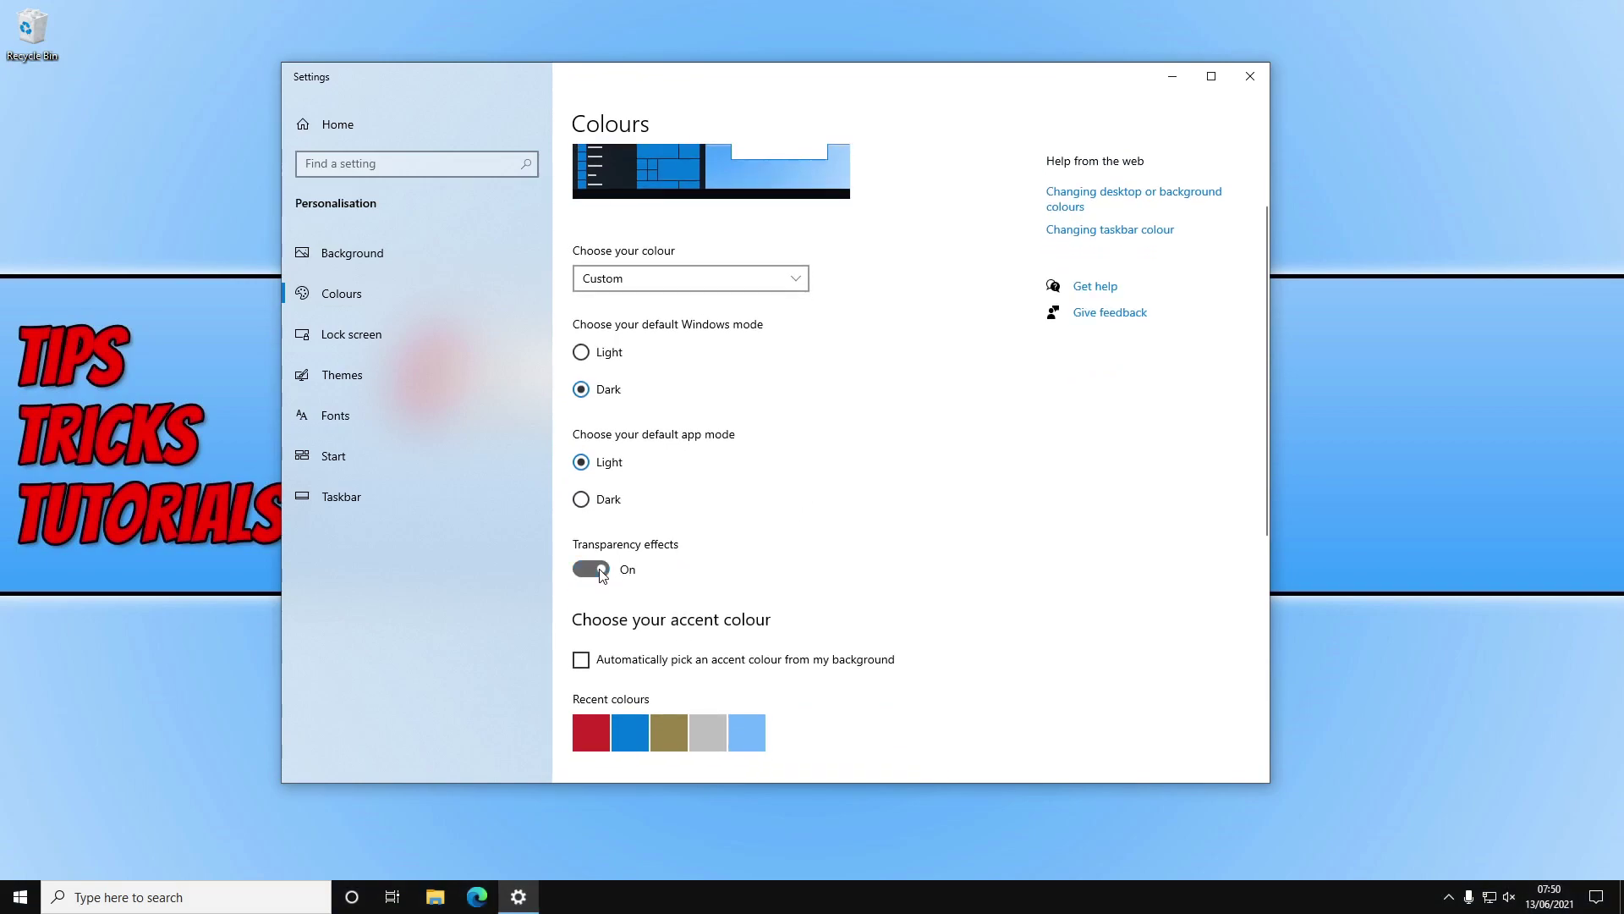
scroll(847, 569, down, 2)
scroll(848, 569, down, 2)
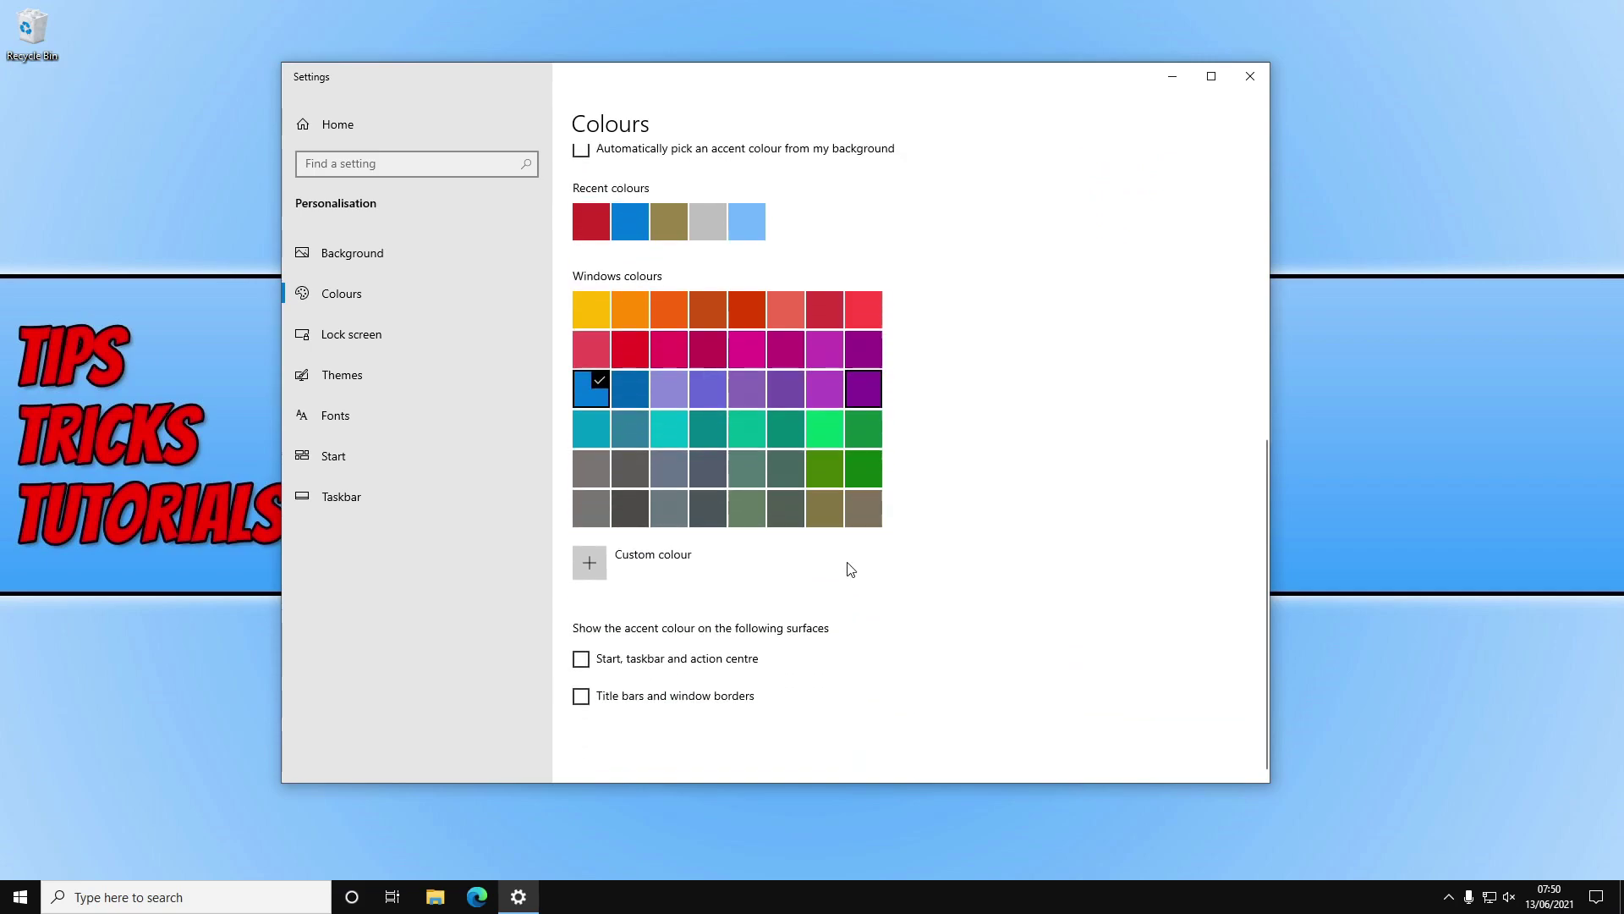
- Show the accent on Start, taskbar and action centre, choosing light green after trying pink
click(581, 662)
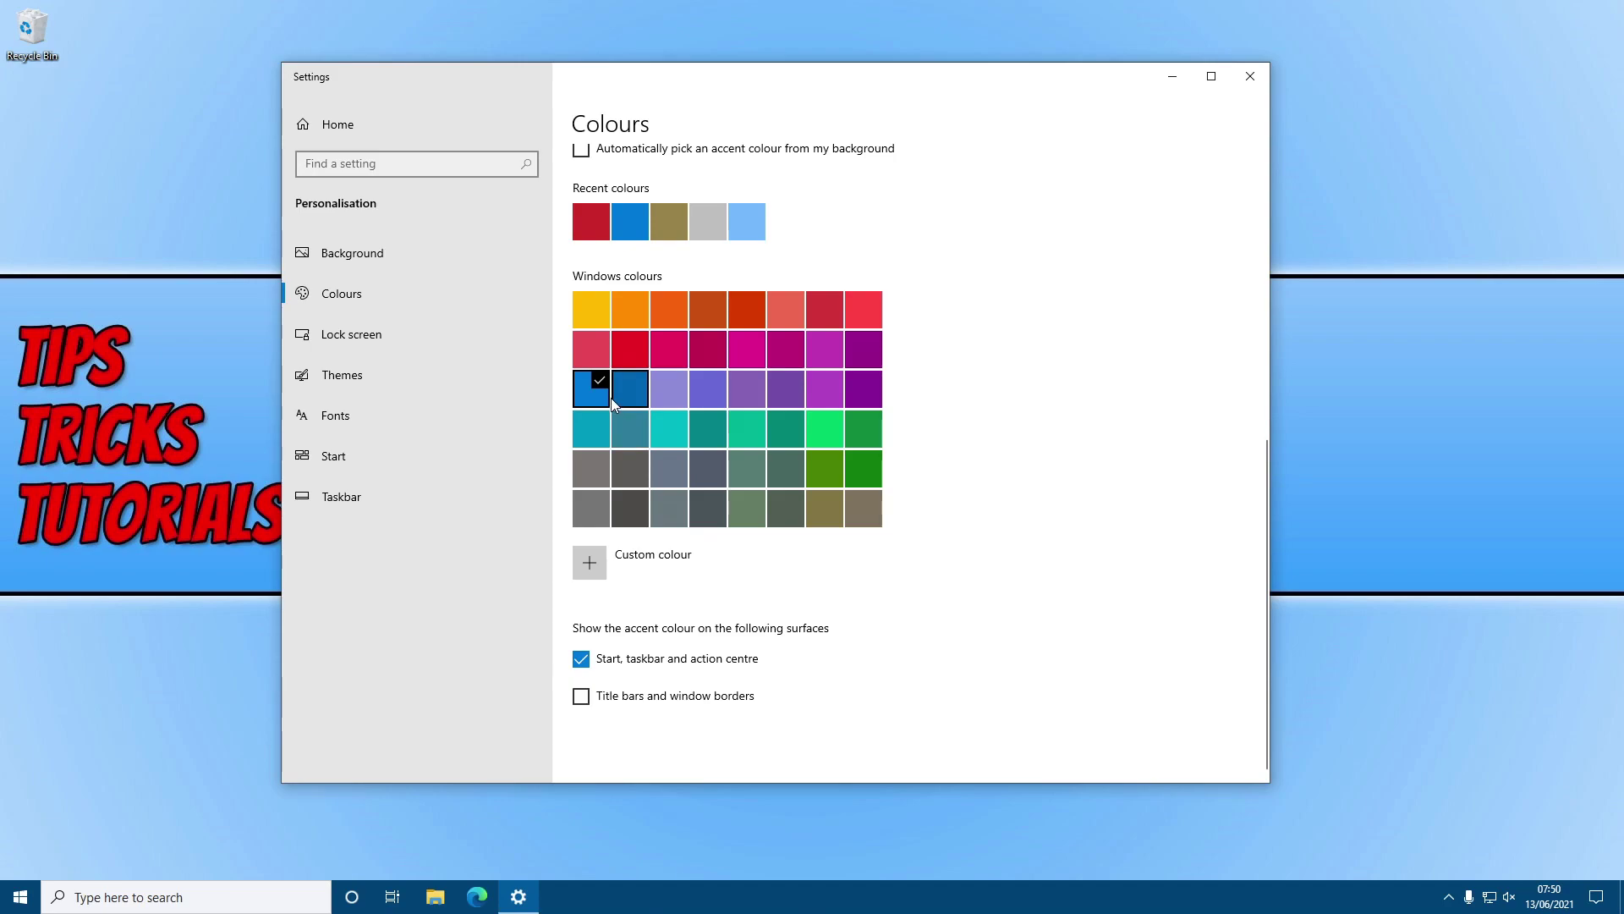
click(750, 357)
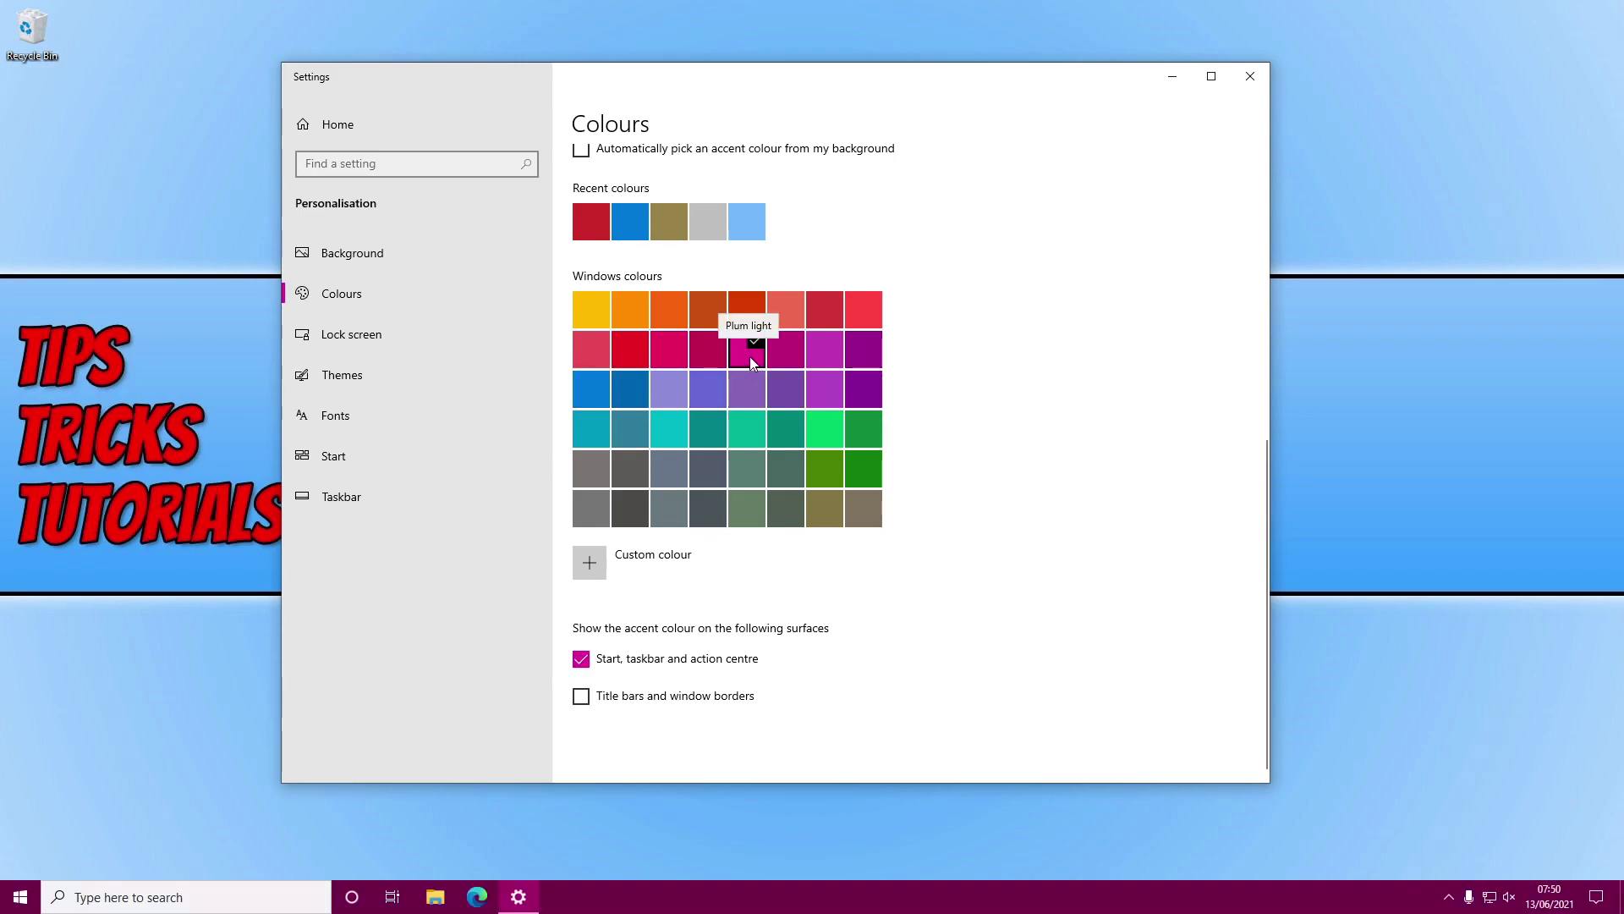
click(820, 436)
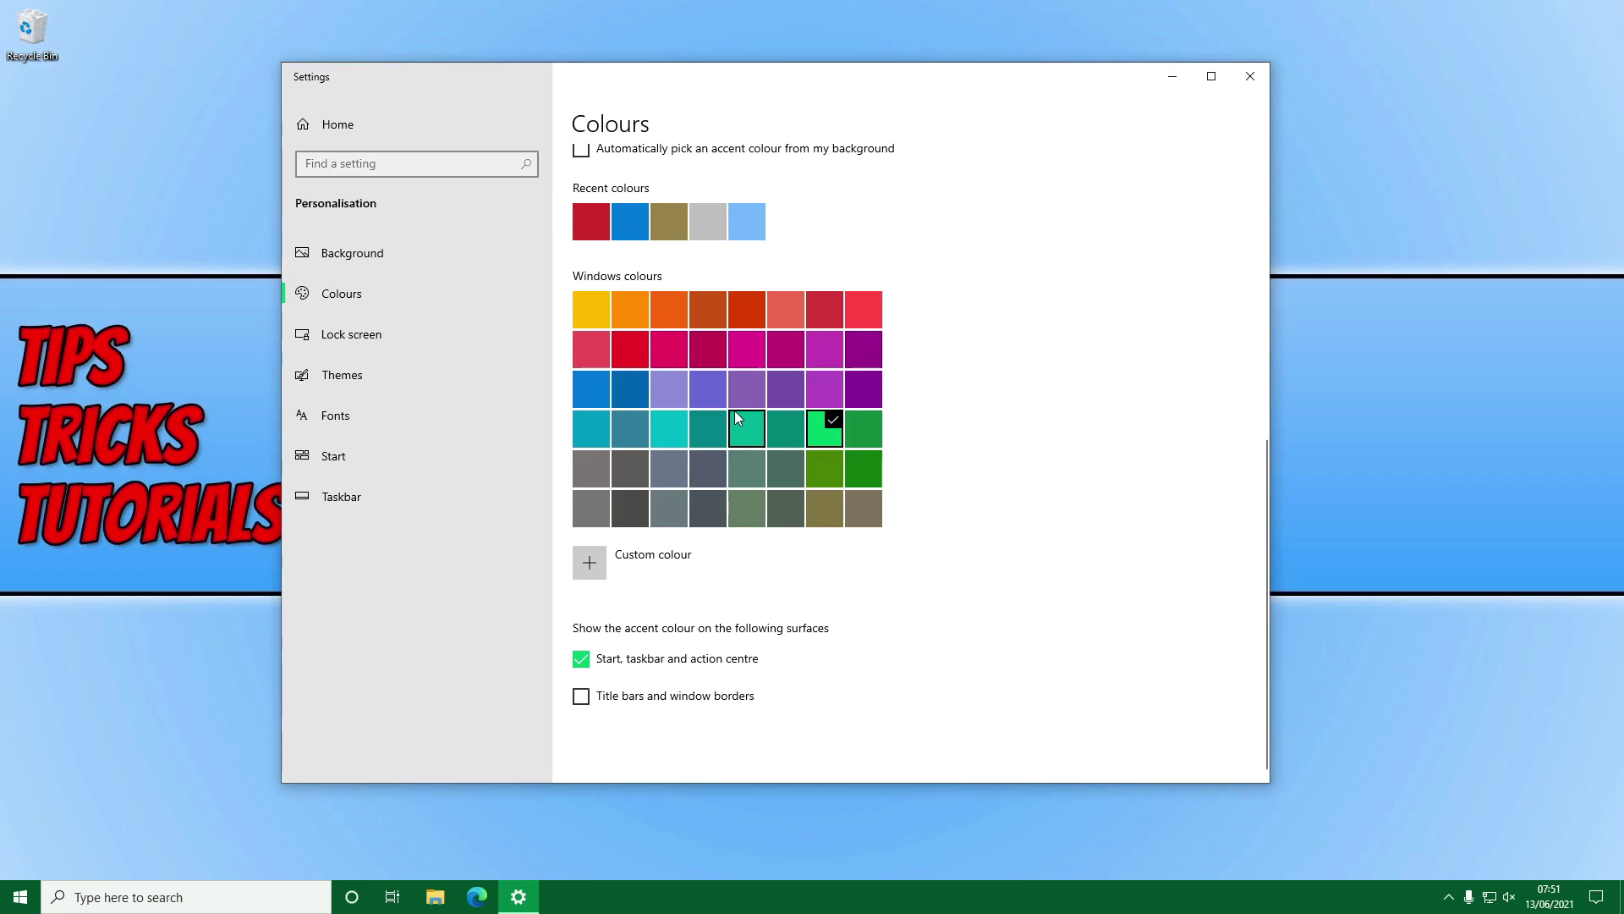
click(589, 566)
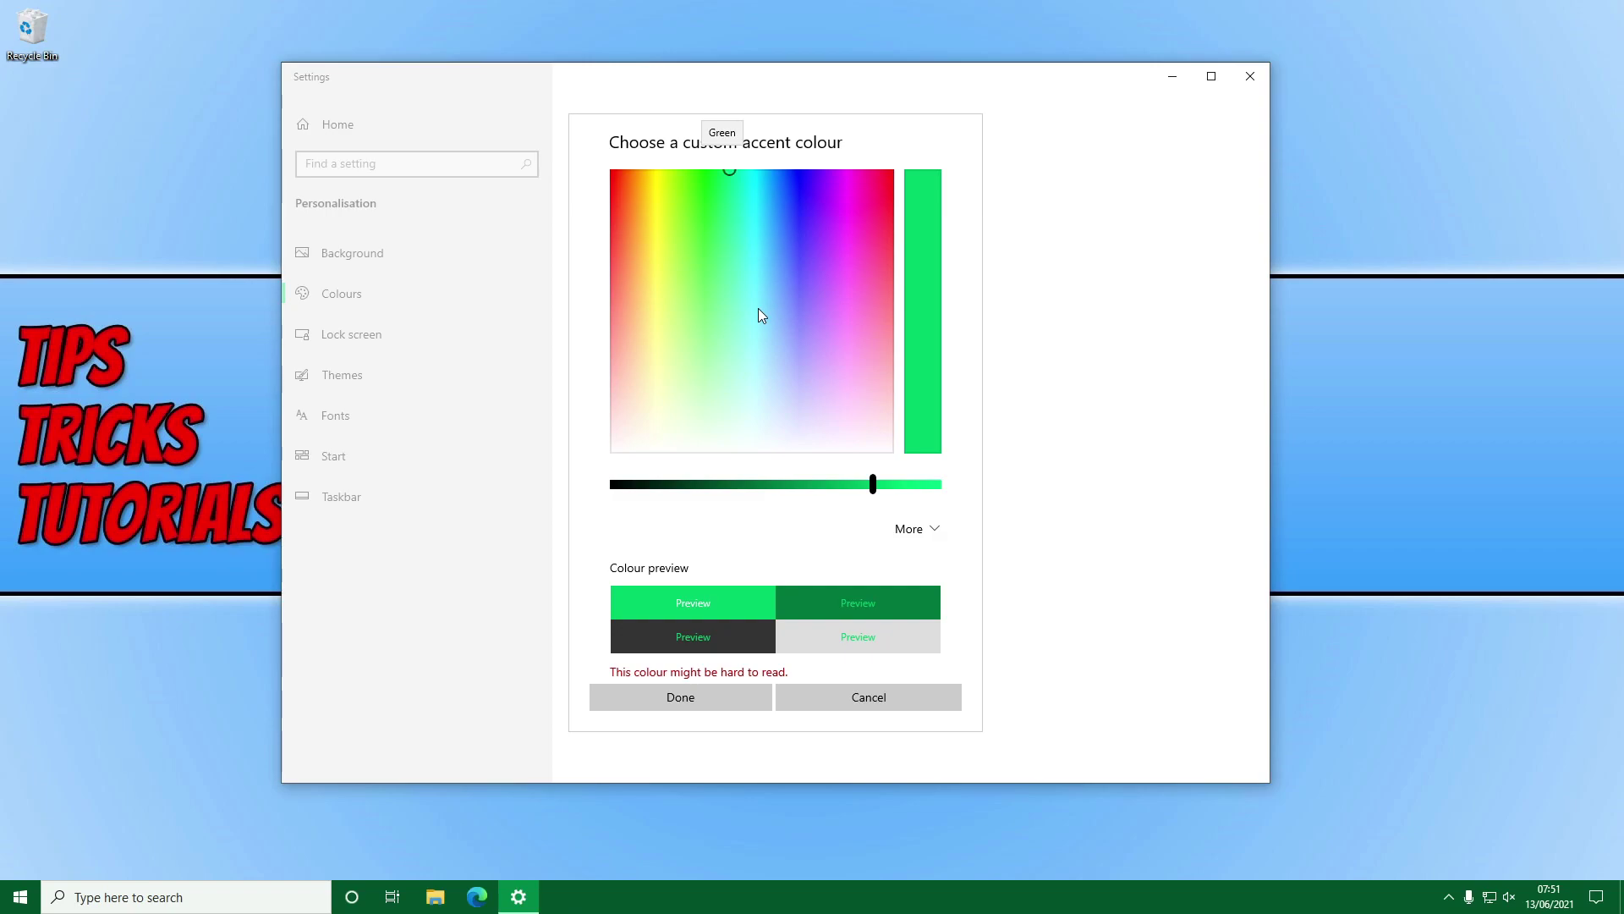
- Pick a bright green from the colour spectrum and confirm it with Done
click(700, 230)
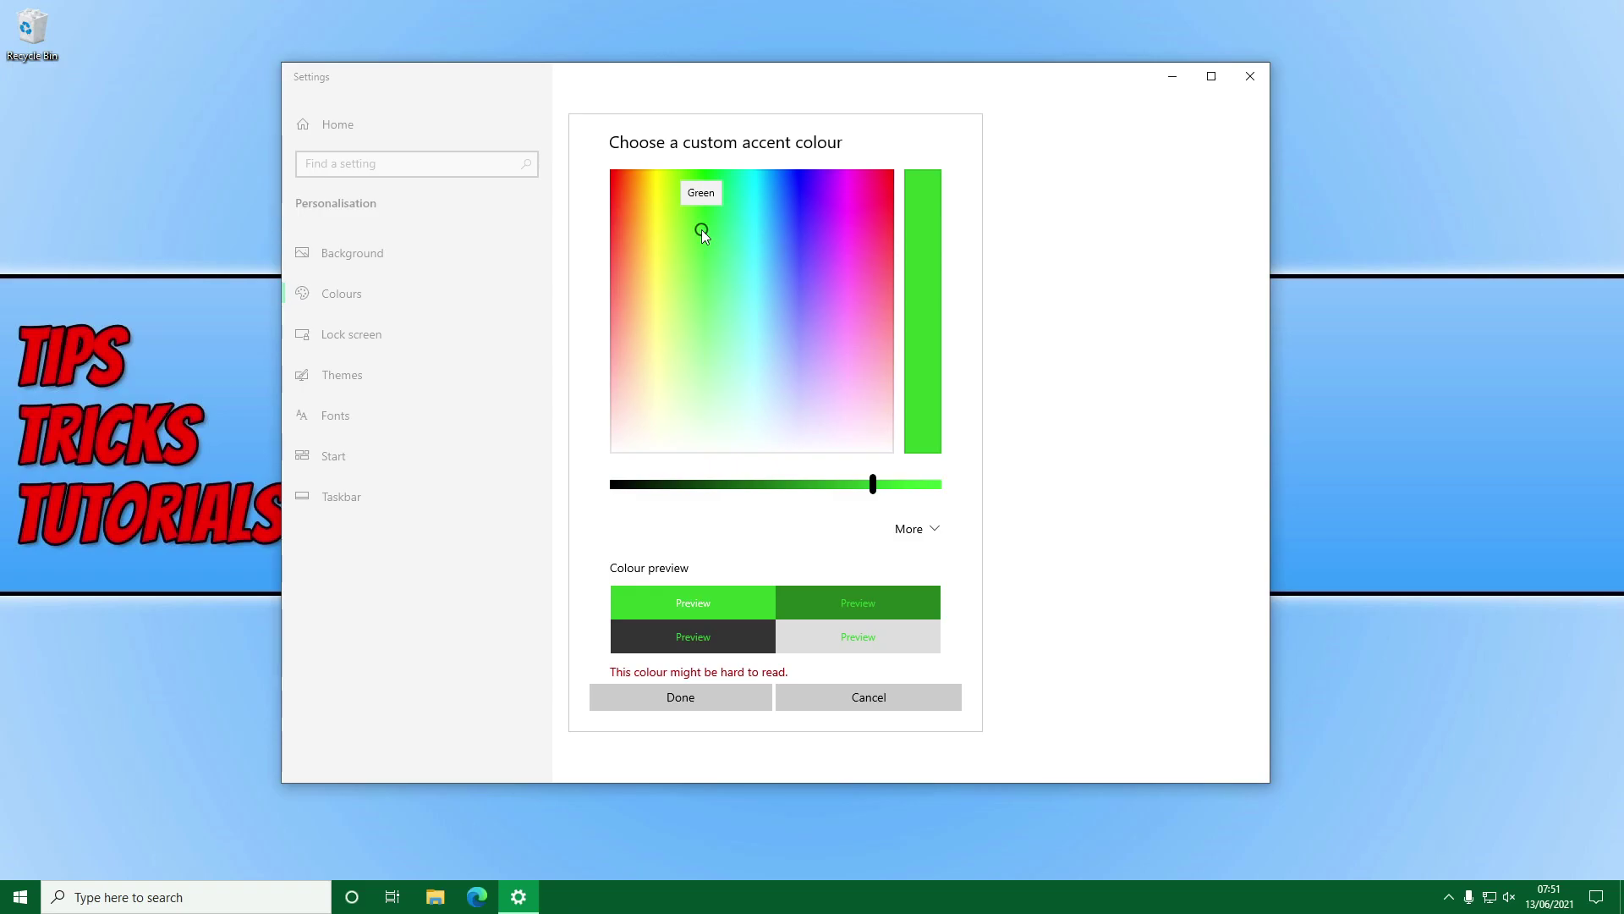
click(689, 699)
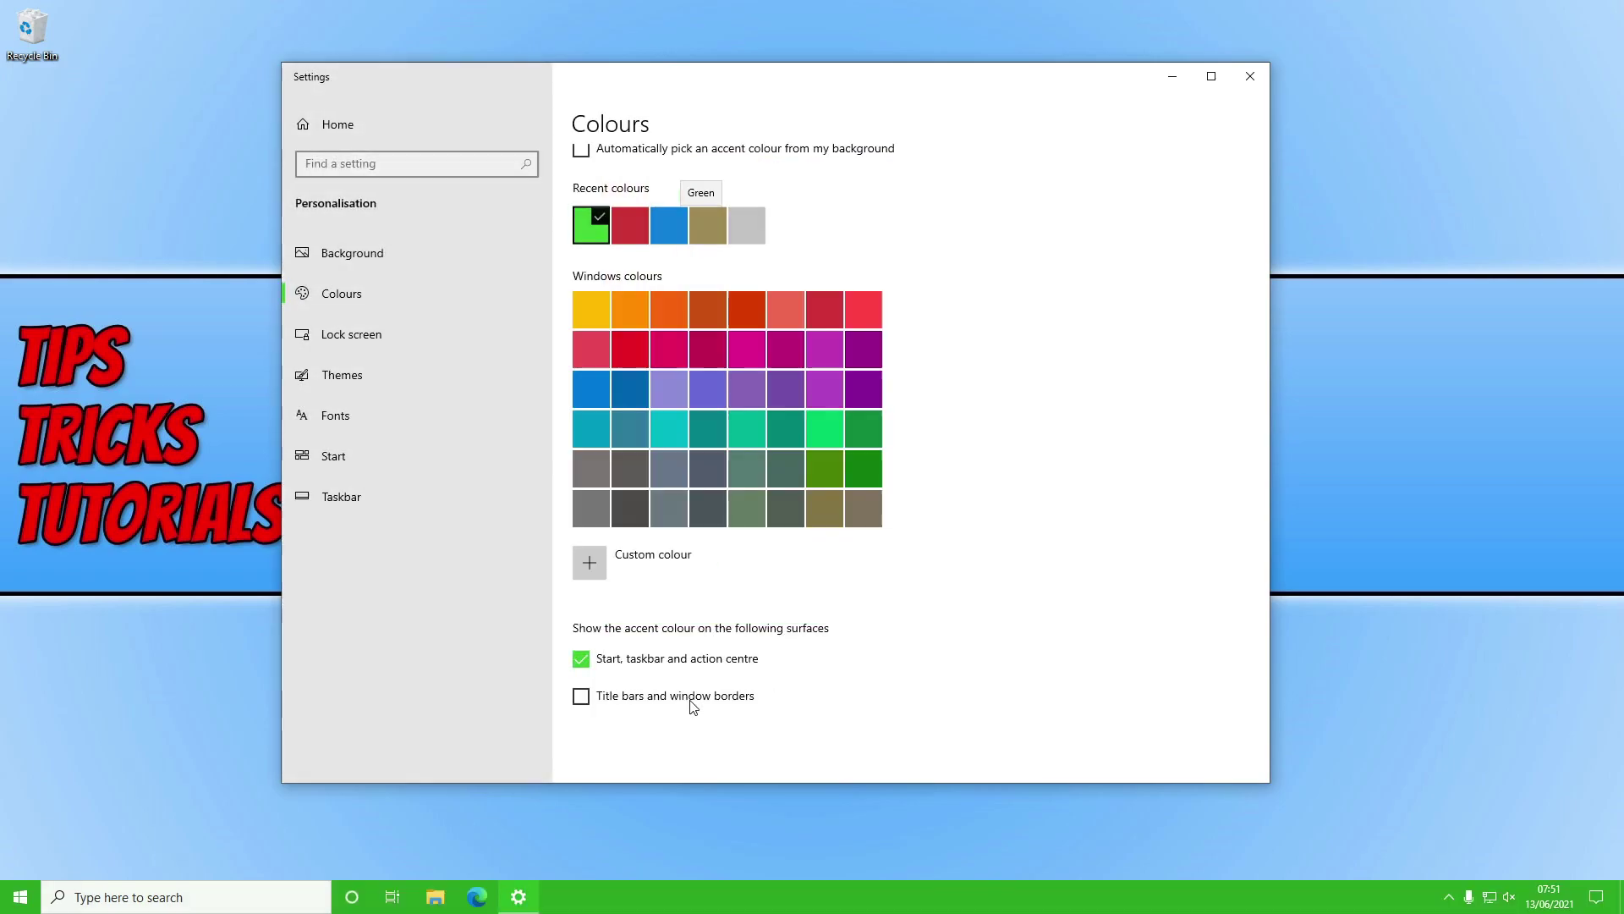